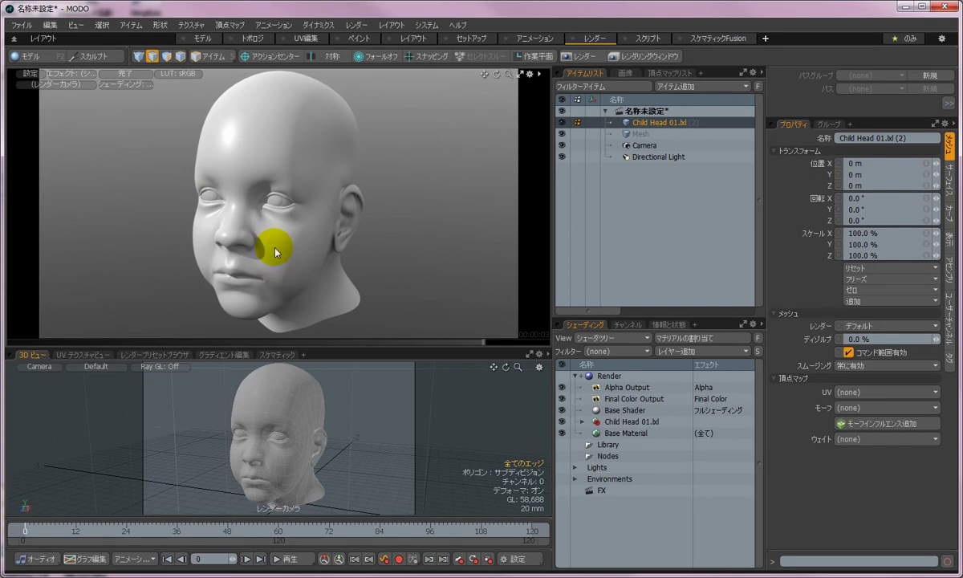
# Step: Add a Wireframe Texture layer to the Child Head 01.lxl material group in the shader tree
pyautogui.click(627, 421)
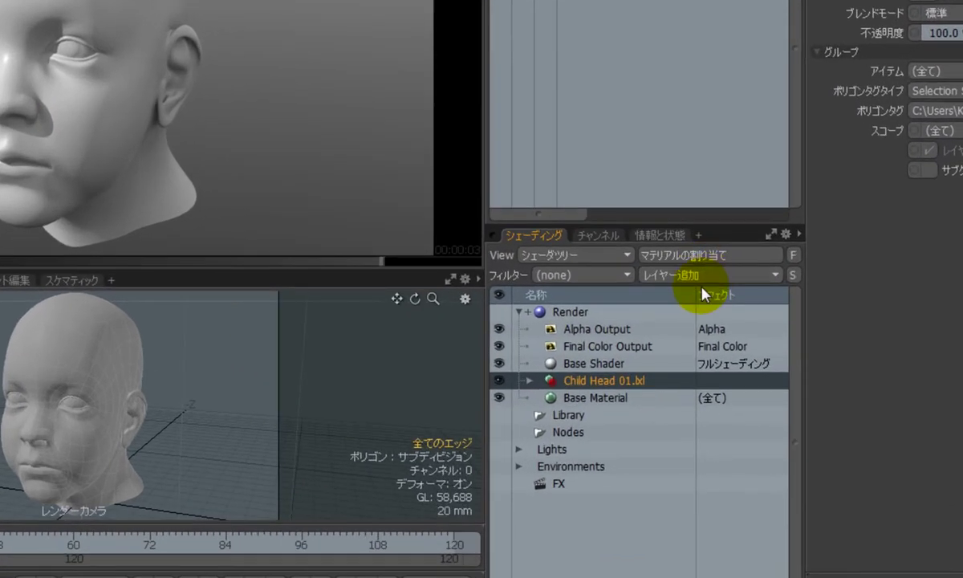
pyautogui.click(672, 275)
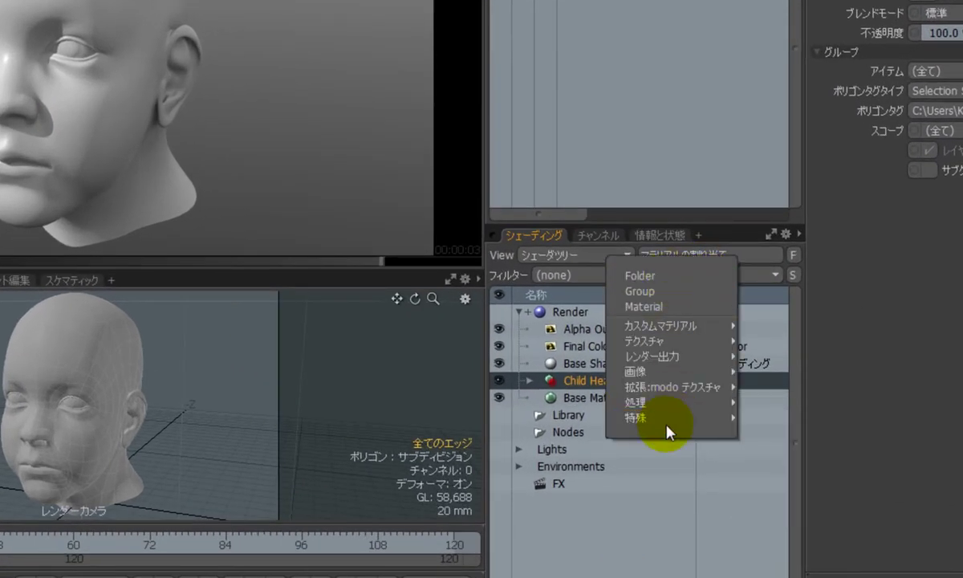
pyautogui.moveTo(674, 421)
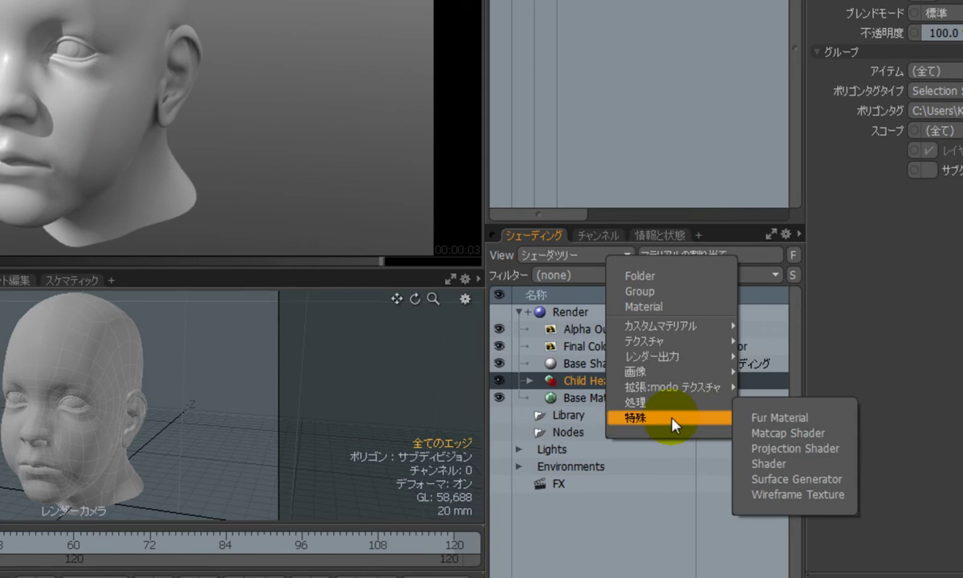
pyautogui.click(809, 504)
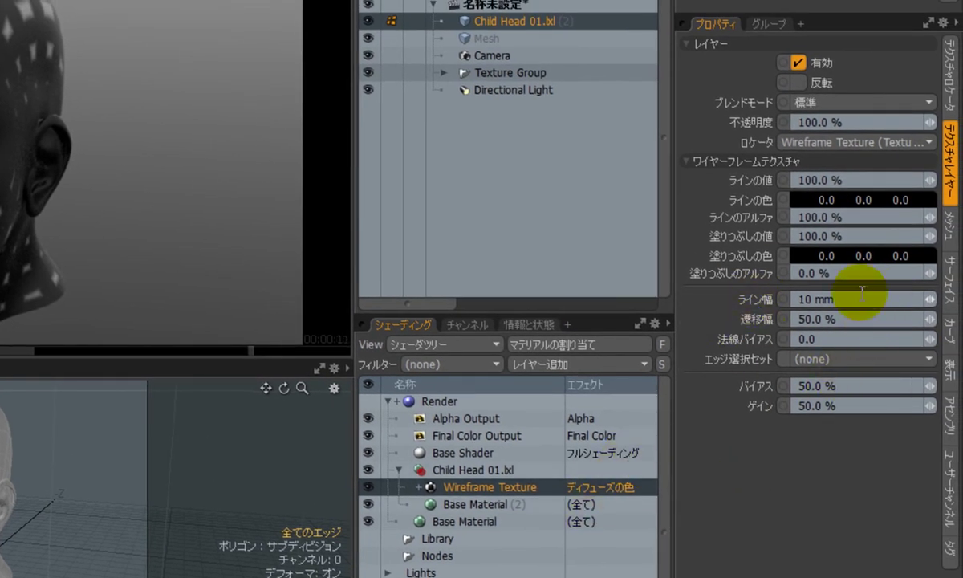
# Step: Set the Wireframe Texture's line width (ライン幅) to 0.5 mm
pyautogui.moveTo(931, 301); pyautogui.dragTo(927, 299)
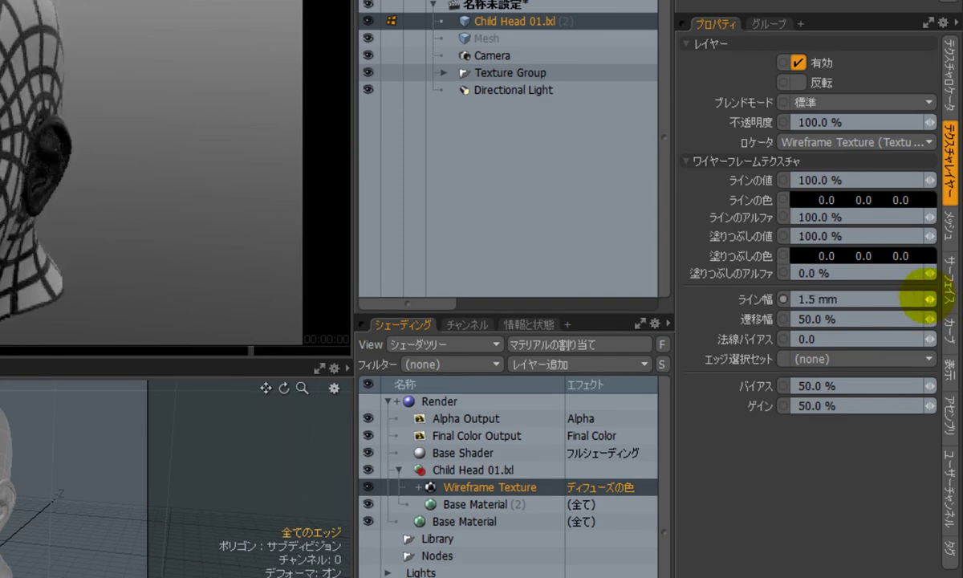
pyautogui.click(805, 299)
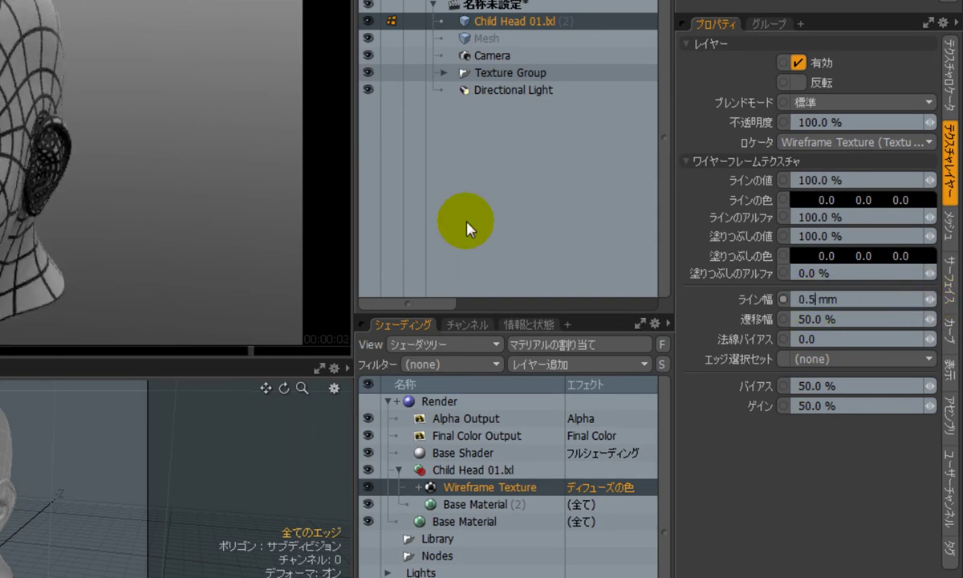
pyautogui.write('0.5')
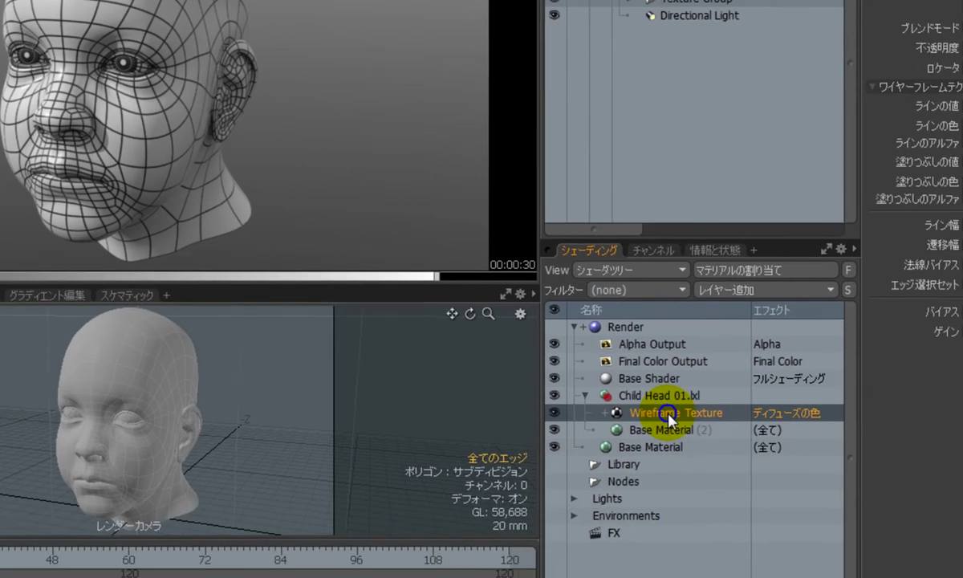
# Step: Create an instance of the Wireframe Texture, and make it an inverted (反転) layer with the 透過量 effect
pyautogui.rightClick(768, 490)
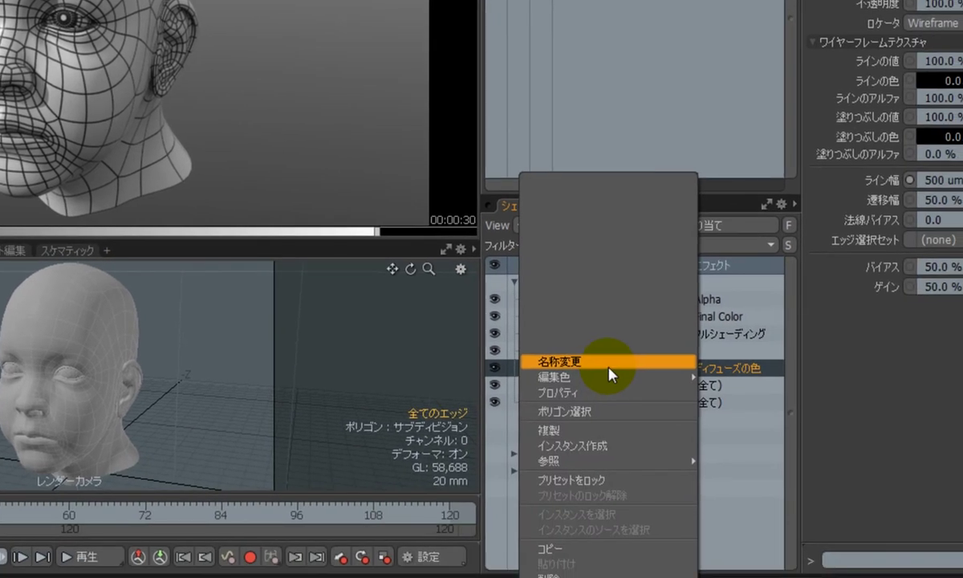
pyautogui.click(612, 446)
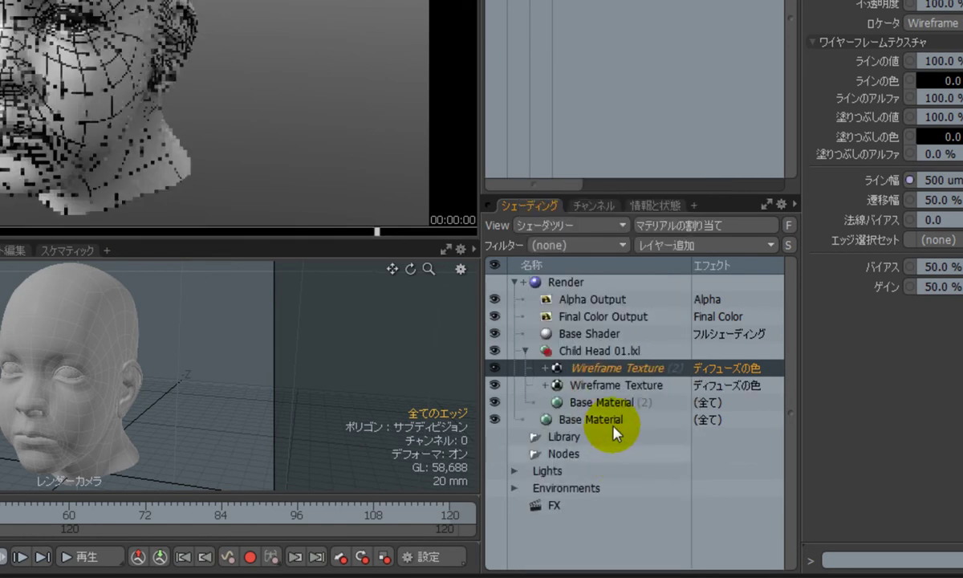
pyautogui.click(723, 371)
pyautogui.moveTo(686, 474)
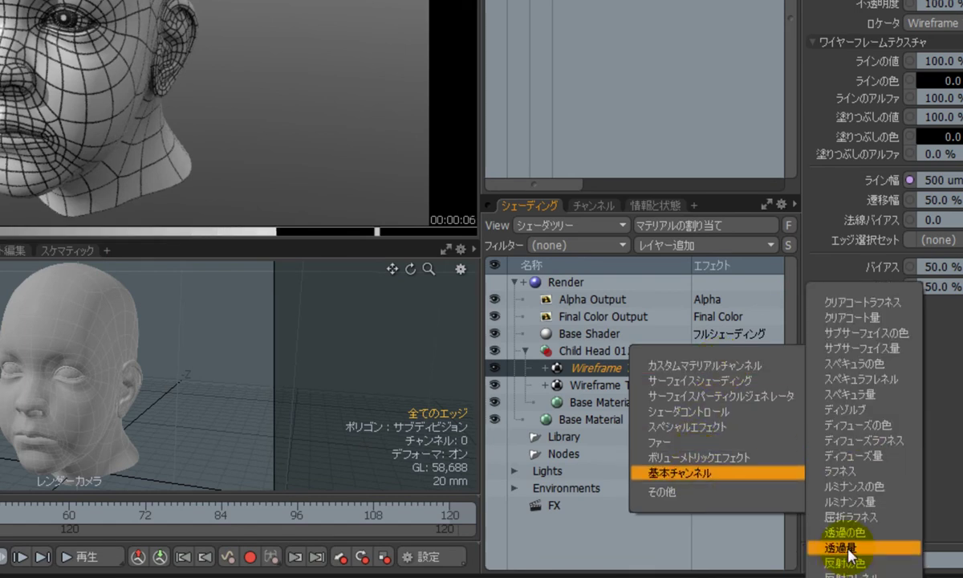
pyautogui.click(849, 553)
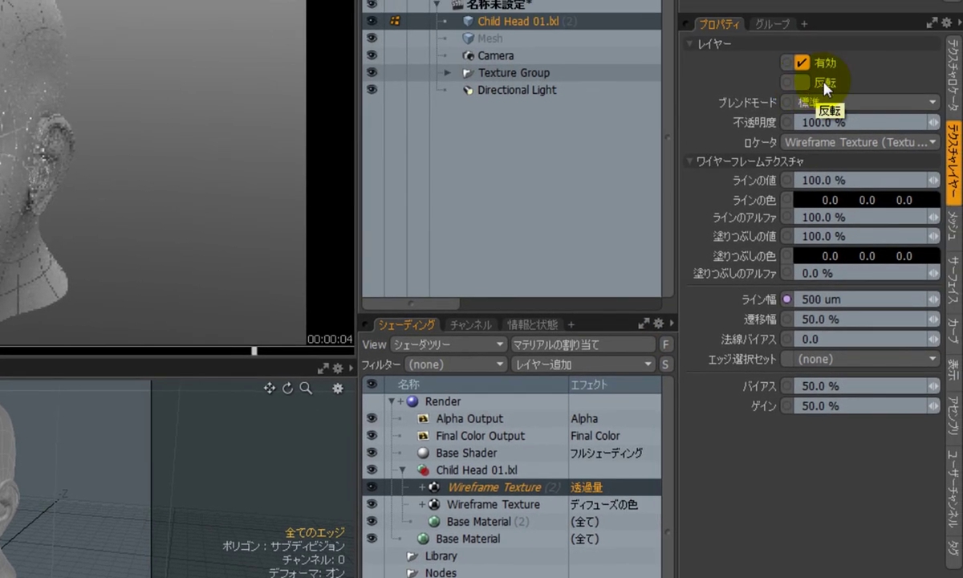
pyautogui.click(824, 84)
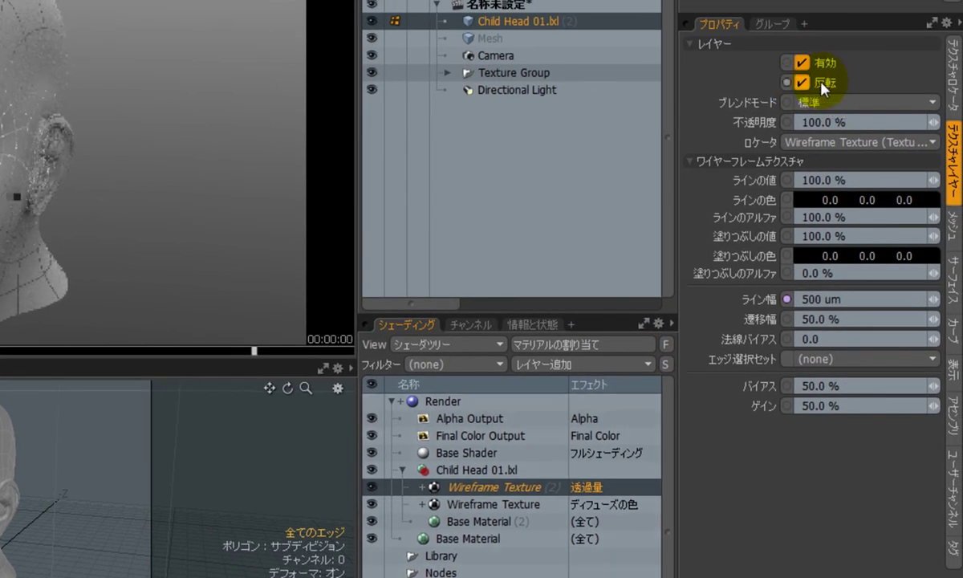
# Step: Set the diffuse amount, specular amount and Fresnel of the Base Material inside Child Head 01.lxl to 0%
pyautogui.click(481, 522)
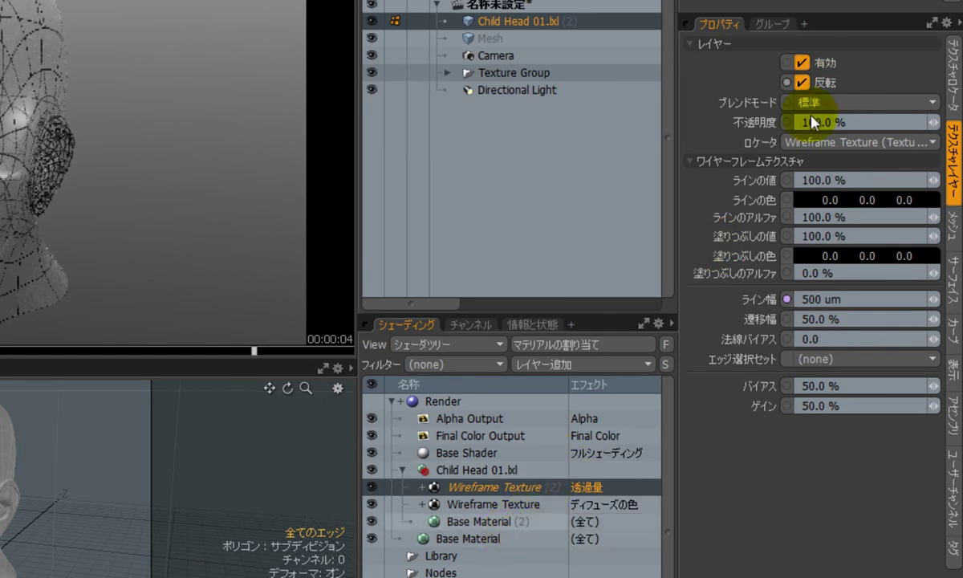
pyautogui.click(853, 83)
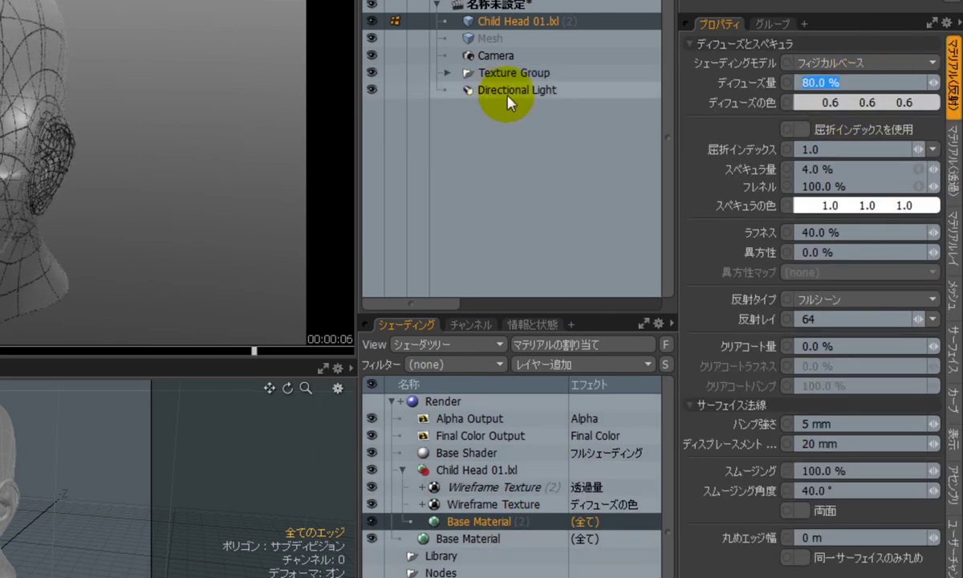
pyautogui.write('0')
pyautogui.press('Return')
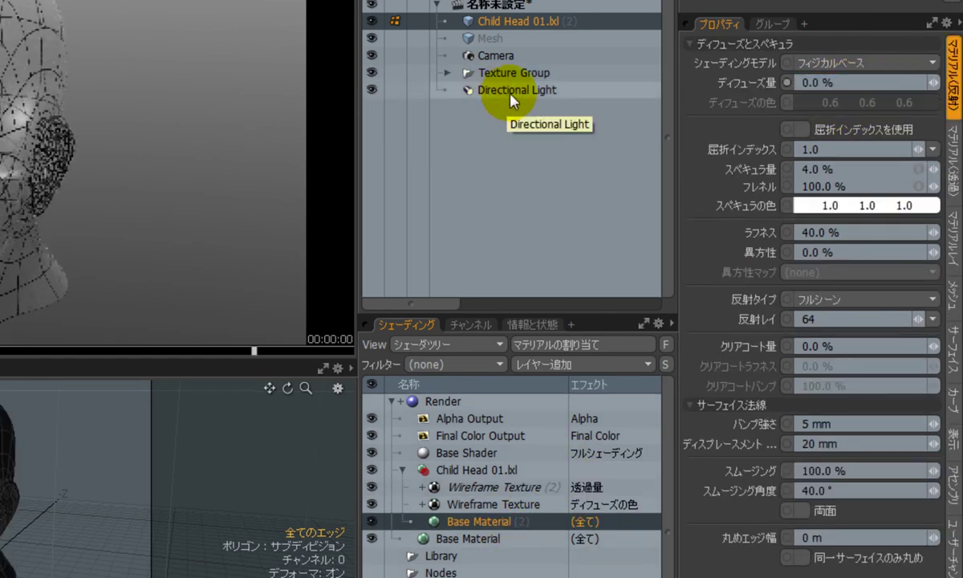
pyautogui.click(882, 169)
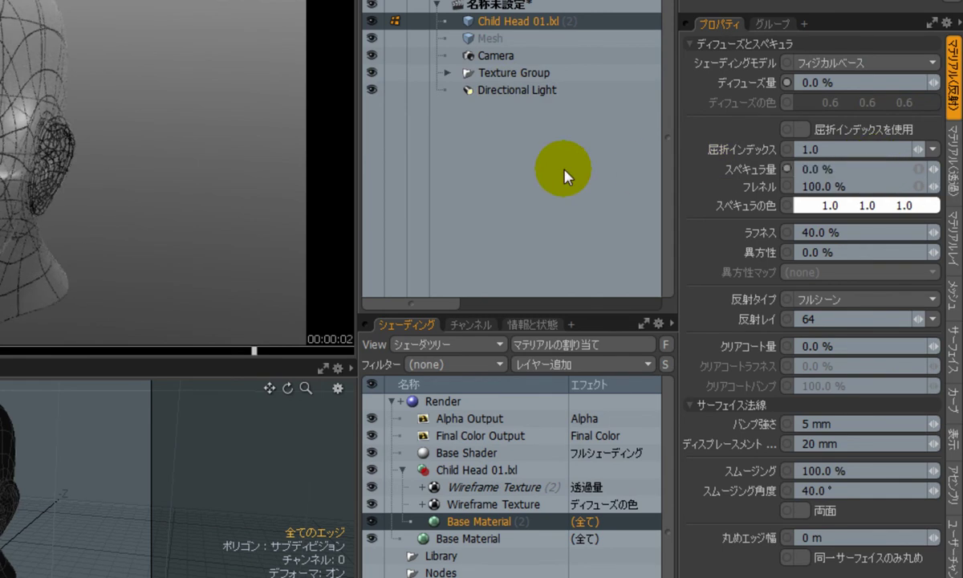
pyautogui.write('0')
pyautogui.press('Return')
pyautogui.click(810, 186)
pyautogui.write('0')
pyautogui.press('Return')
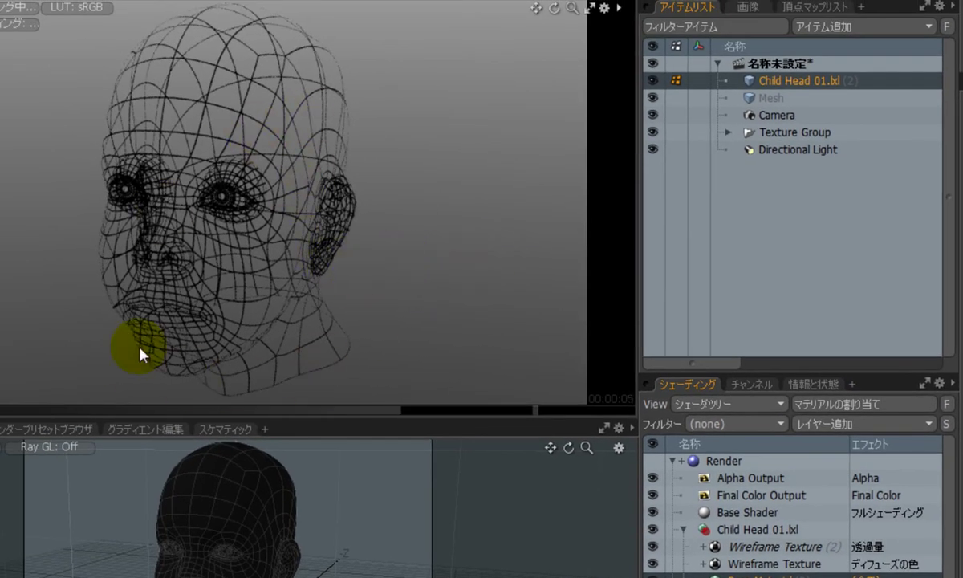
# Step: Set the head's Base Material specular amount to 20% and Fresnel to 100%, and hide the 透過量 wireframe instance
pyautogui.keyDown('alt'); pyautogui.moveTo(189, 254); pyautogui.dragTo(383, 264); pyautogui.keyUp('alt')
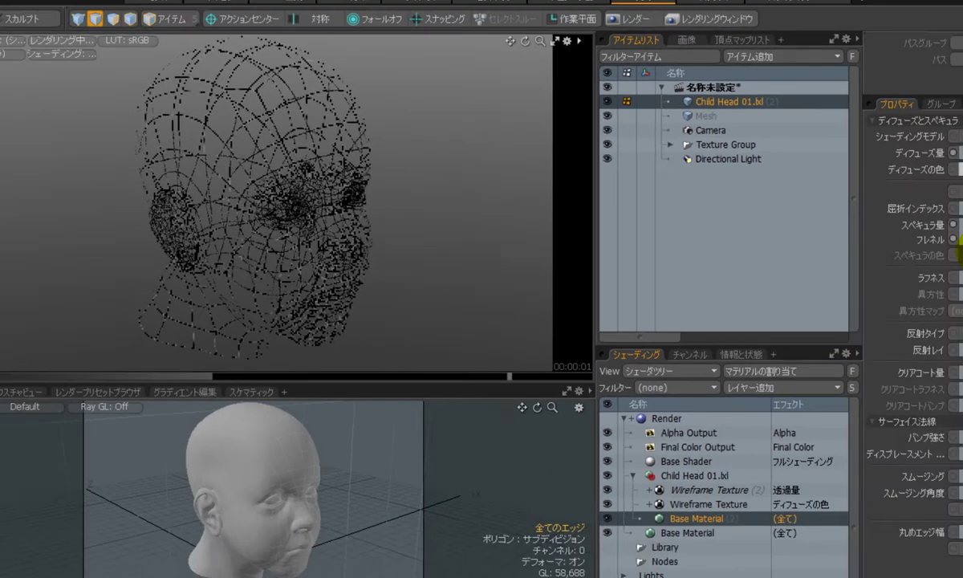
pyautogui.click(956, 238)
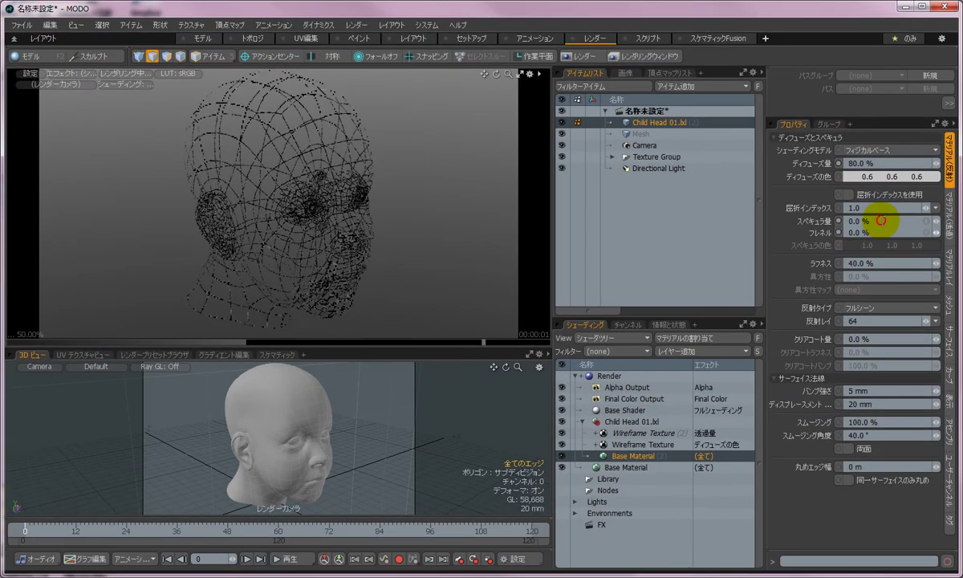
pyautogui.write('1')
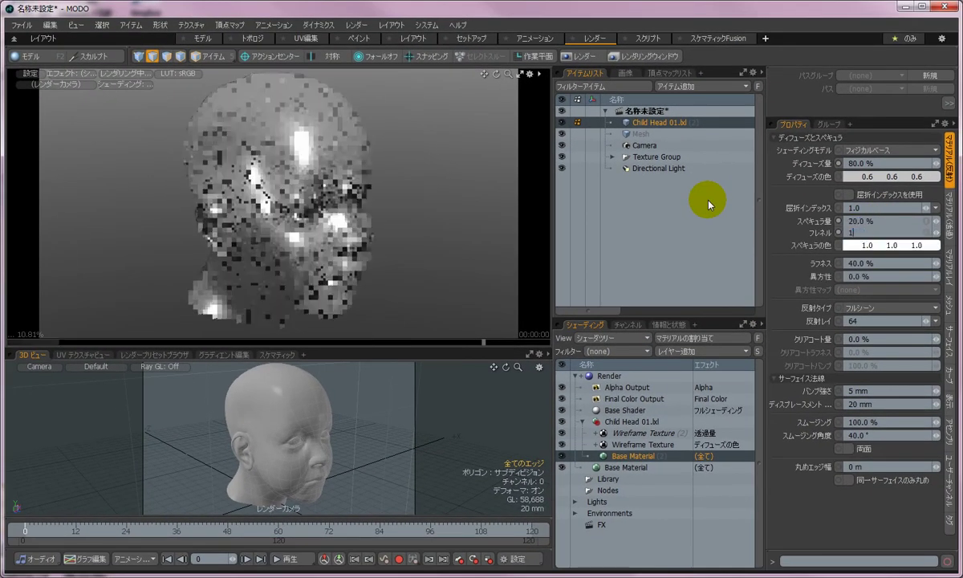
pyautogui.press('Return')
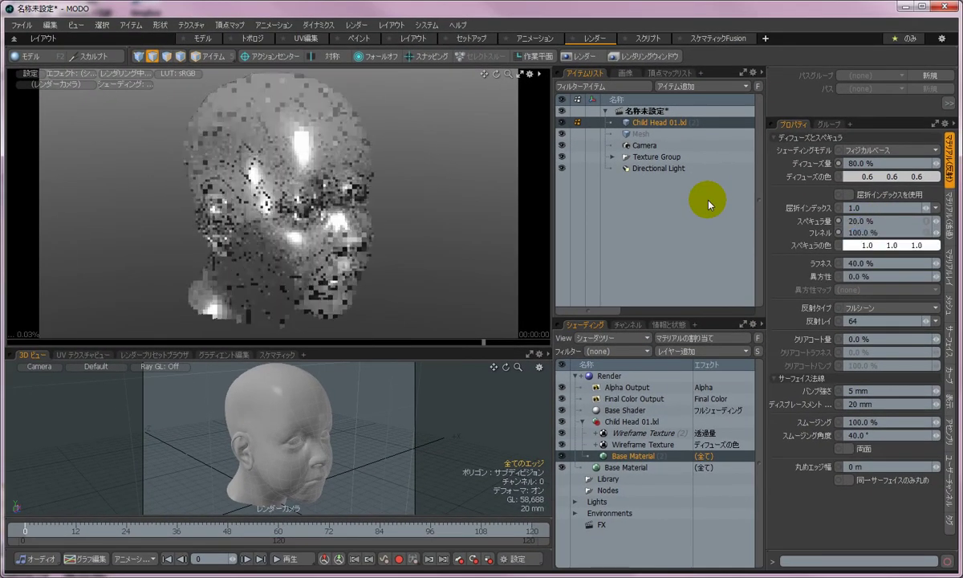
pyautogui.click(562, 434)
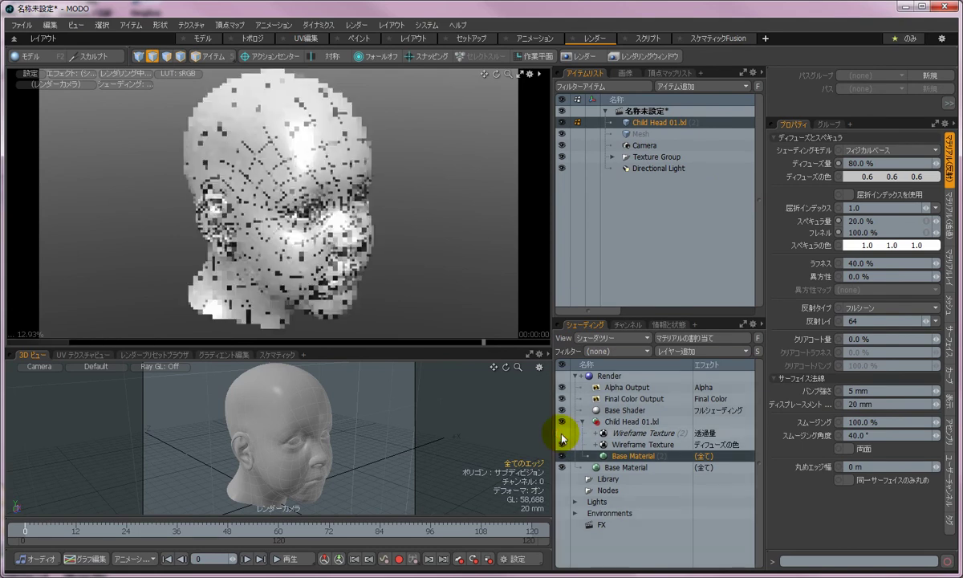
# Step: Create another instance of the diffuse-color Wireframe Texture and set its effect to ディスプレースメント
pyautogui.click(645, 446)
pyautogui.rightClick(579, 445)
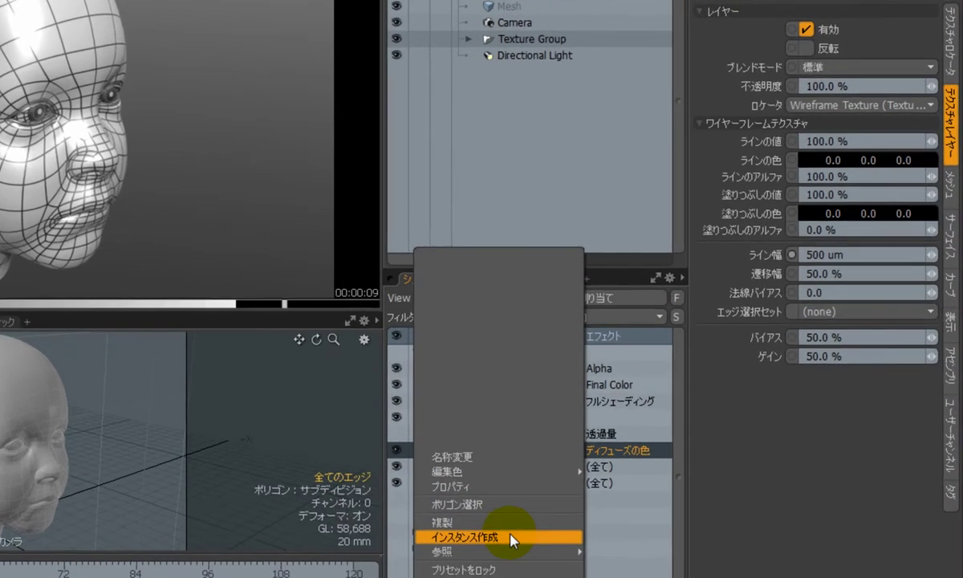
pyautogui.click(511, 538)
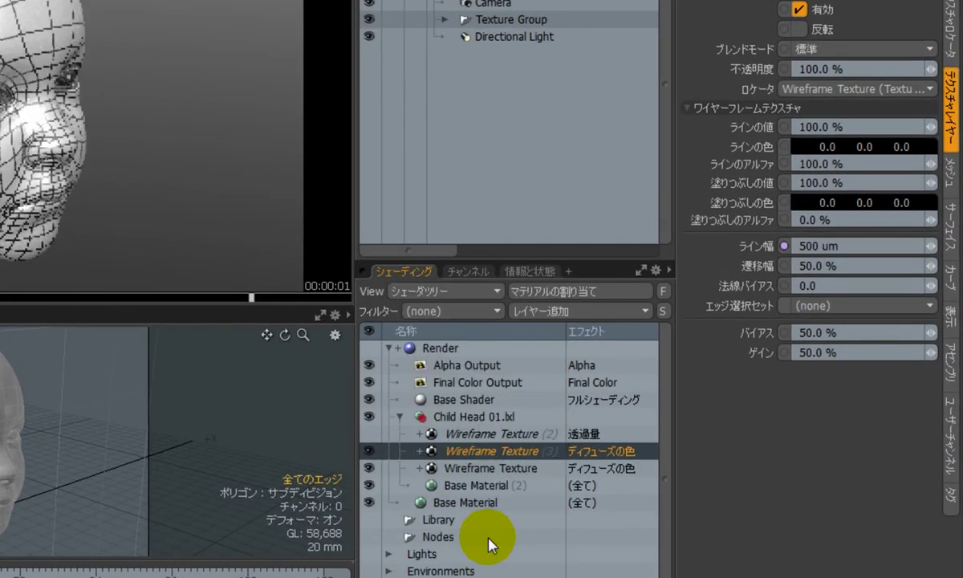
pyautogui.click(604, 455)
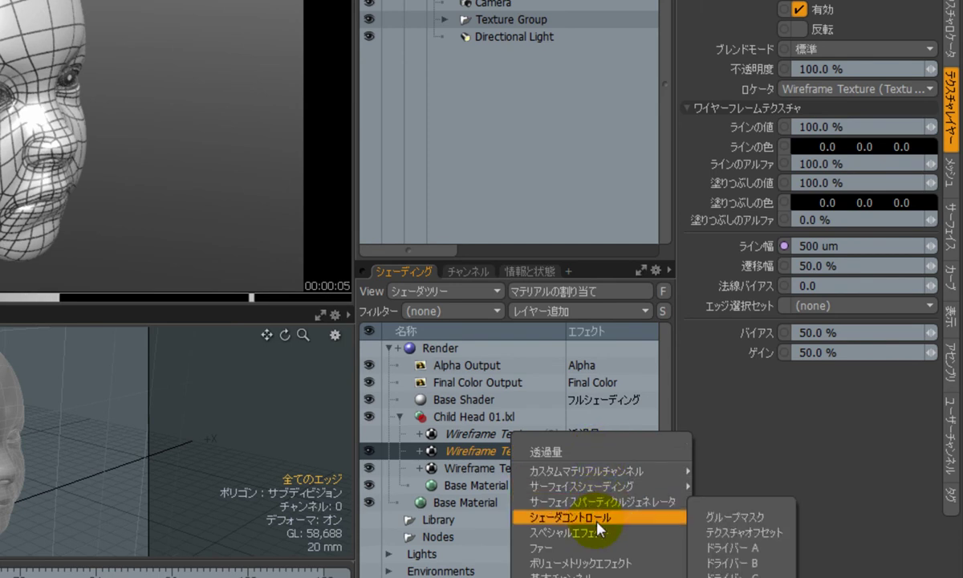
pyautogui.moveTo(607, 505)
pyautogui.moveTo(598, 485)
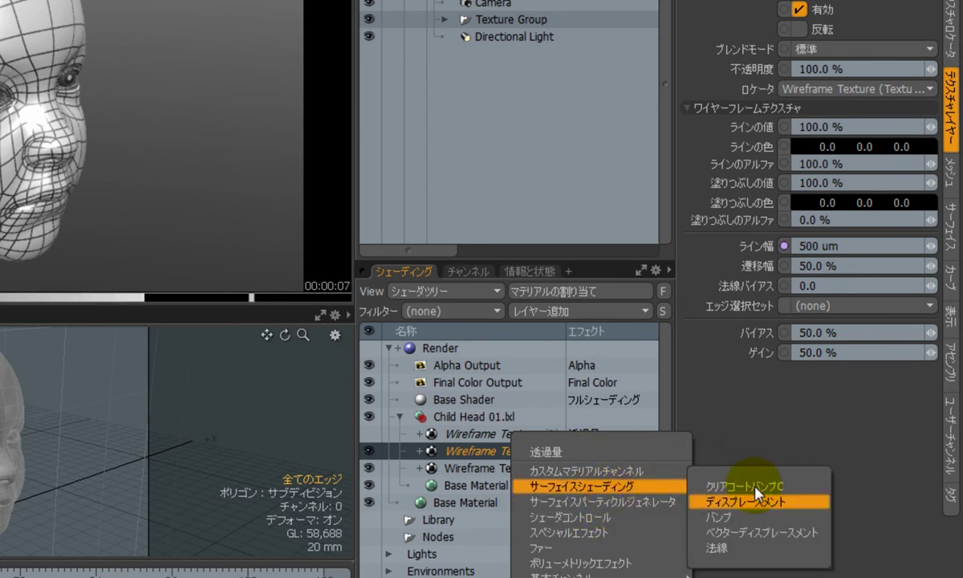
pyautogui.click(769, 508)
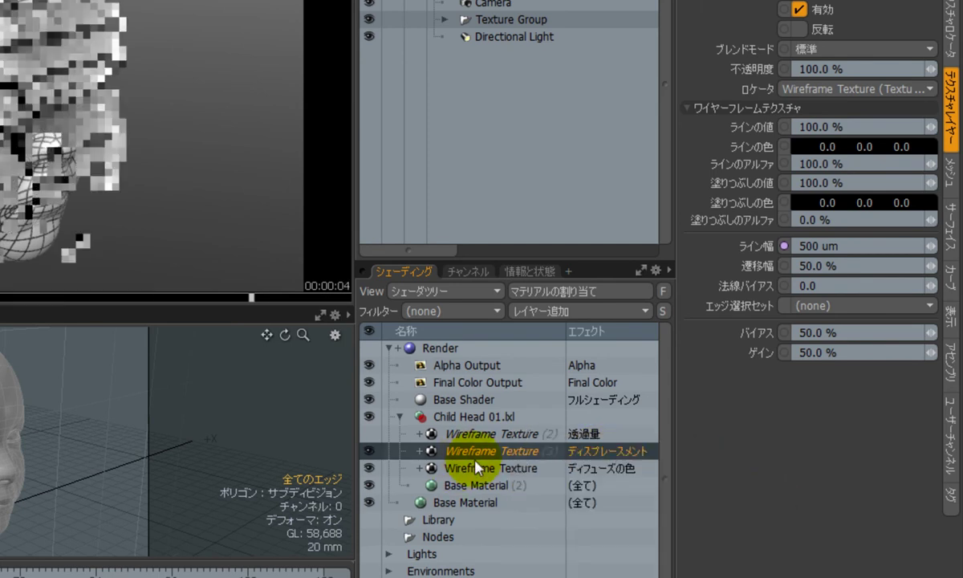
# Step: Set the displacement distance of the head's Base Material to 1 mm
pyautogui.click(474, 485)
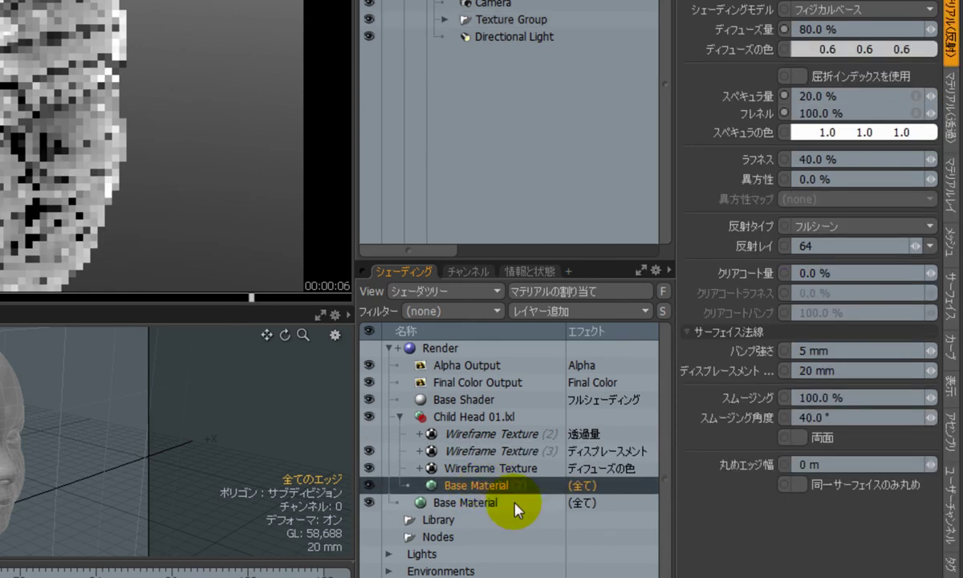
pyautogui.click(799, 370)
pyautogui.write('1')
pyautogui.press('Return')
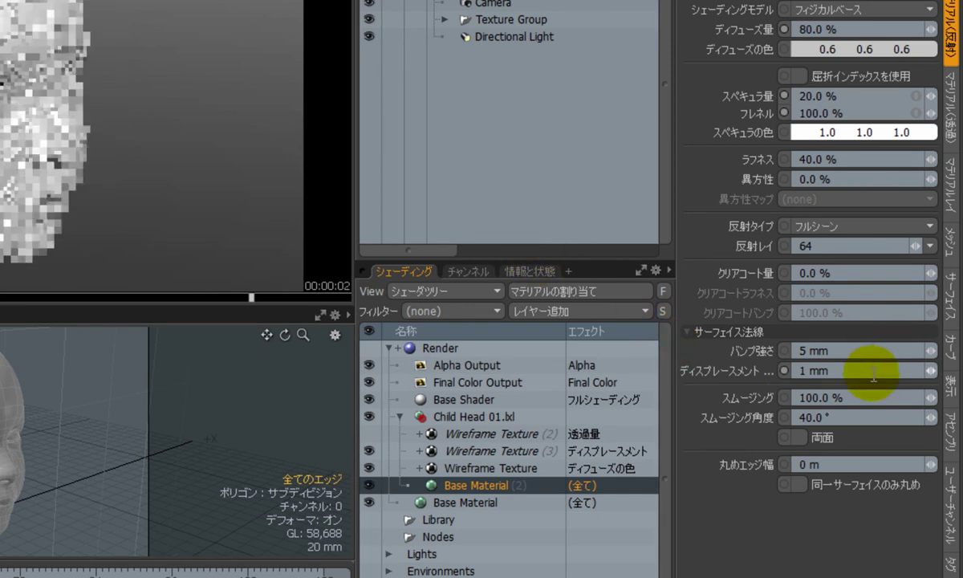
# Step: Select the edge loops around both eyes and across the brow, and save them as a selection set named EdgeSelection
pyautogui.scroll(2, 805, 371)
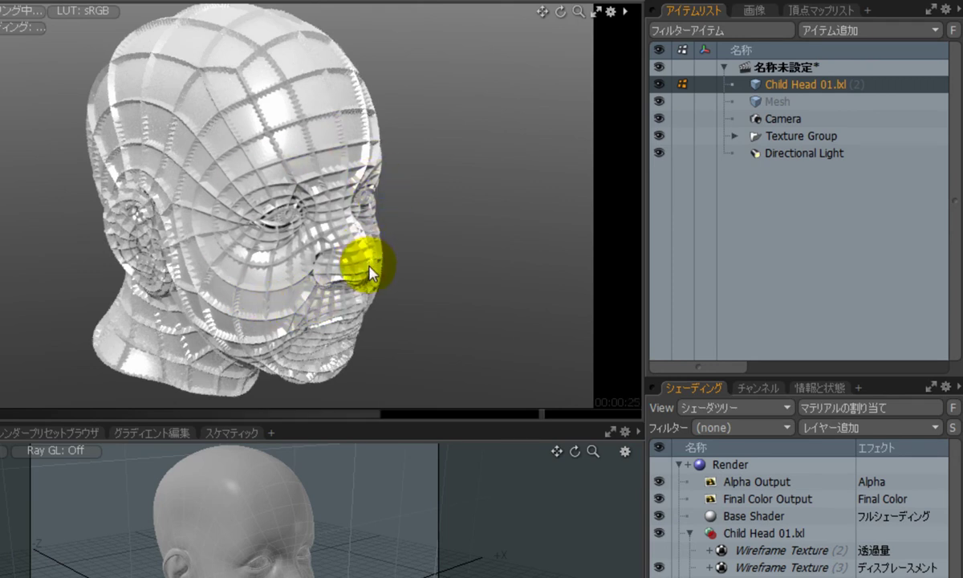
pyautogui.scroll(3, 371, 248)
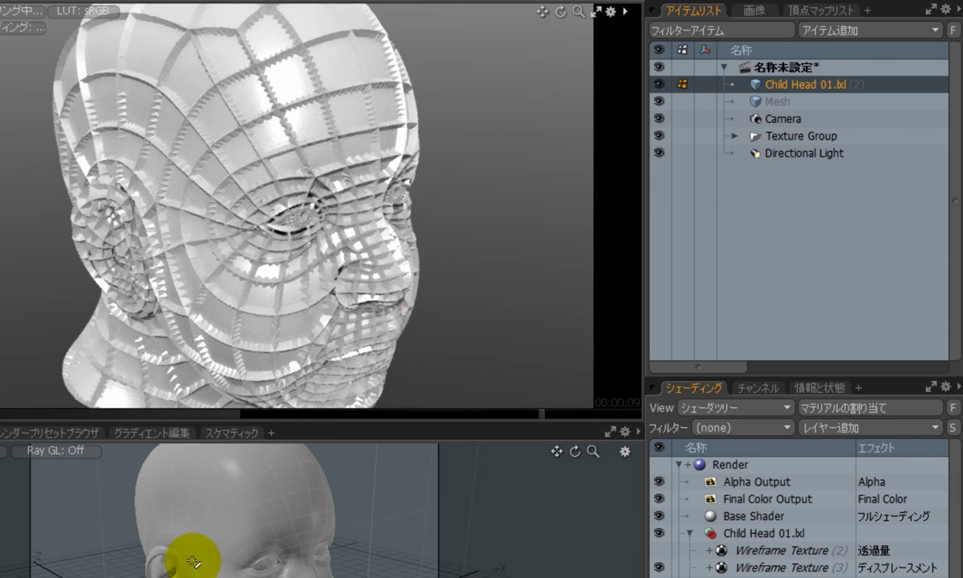
pyautogui.moveTo(311, 522)
pyautogui.keyDown('alt'); pyautogui.mouseDown()
pyautogui.moveTo(318, 563)
pyautogui.moveTo(193, 577)
pyautogui.moveTo(172, 478)
pyautogui.moveTo(251, 387)
pyautogui.moveTo(280, 532)
pyautogui.moveTo(129, 415)
pyautogui.mouseUp(); pyautogui.keyUp('alt')
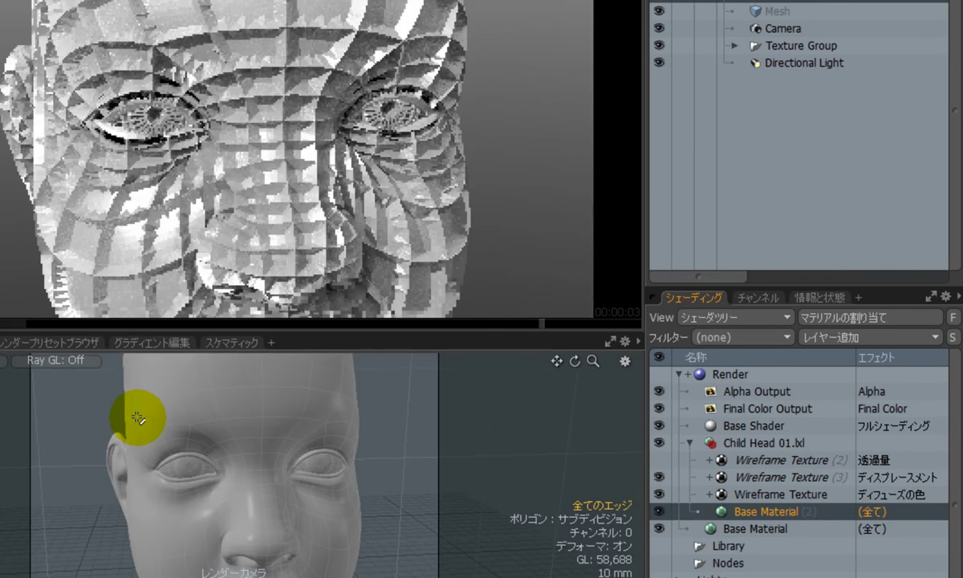
pyautogui.moveTo(272, 409)
pyautogui.mouseDown()
pyautogui.moveTo(175, 430)
pyautogui.moveTo(171, 422)
pyautogui.moveTo(231, 434)
pyautogui.moveTo(248, 488)
pyautogui.moveTo(323, 464)
pyautogui.moveTo(343, 422)
pyautogui.moveTo(177, 441)
pyautogui.moveTo(336, 436)
pyautogui.mouseUp()
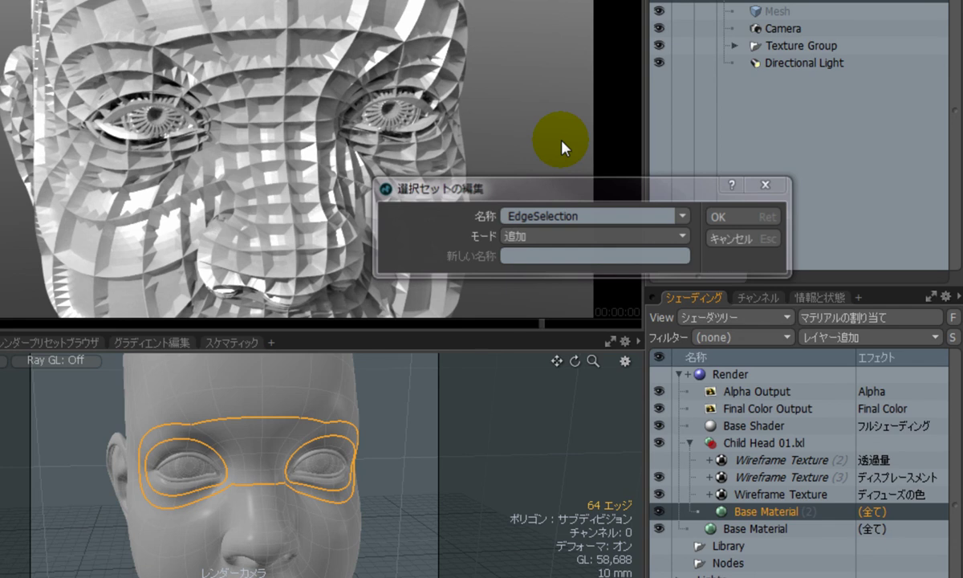
pyautogui.press('Return')
# Step: Hide the ディスプレースメント wireframe instance and limit the diffuse-color Wireframe Texture to the EdgeSelection edge selection set
pyautogui.click(659, 477)
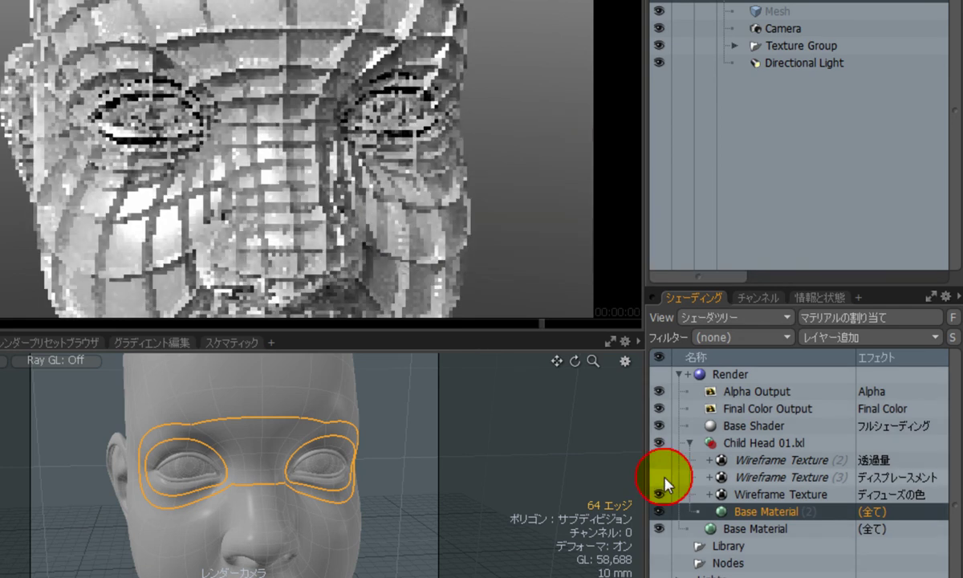
pyautogui.click(787, 495)
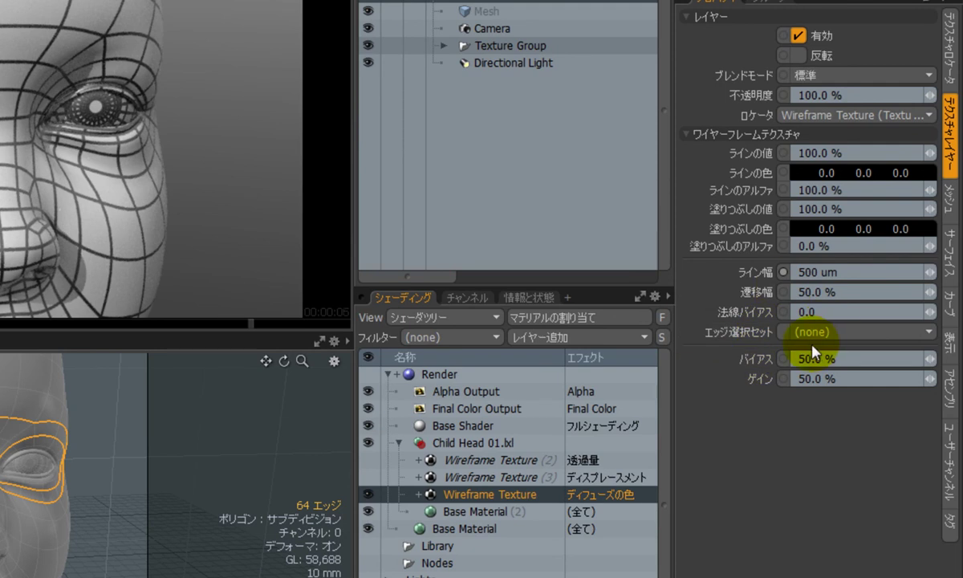
pyautogui.click(849, 333)
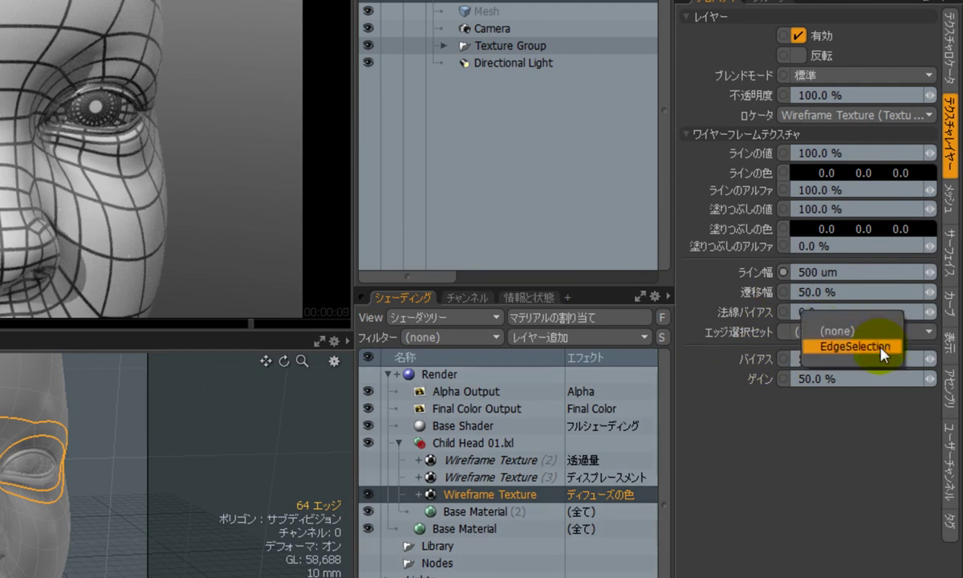
pyautogui.click(881, 350)
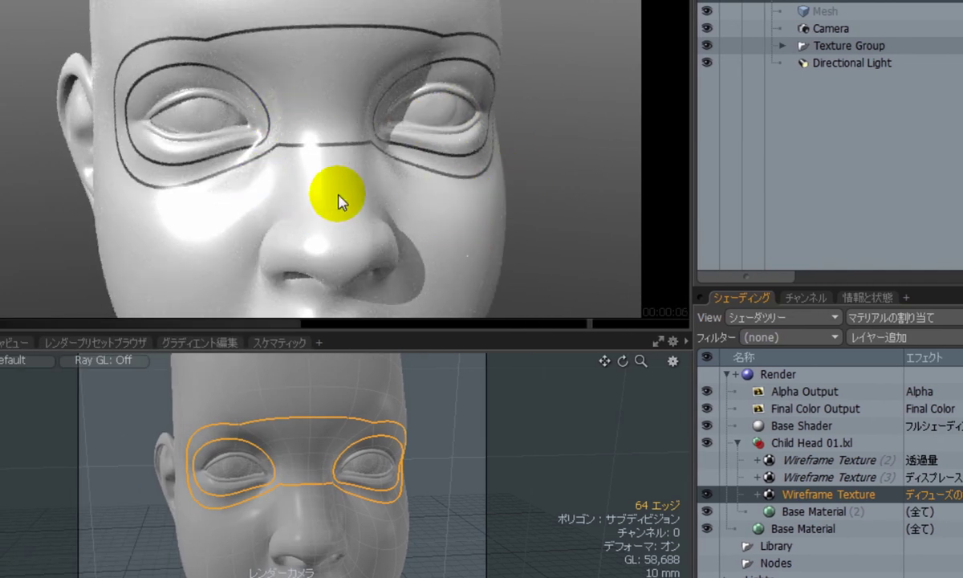
pyautogui.keyDown('alt'); pyautogui.moveTo(377, 218); pyautogui.dragTo(502, 267); pyautogui.keyUp('alt')
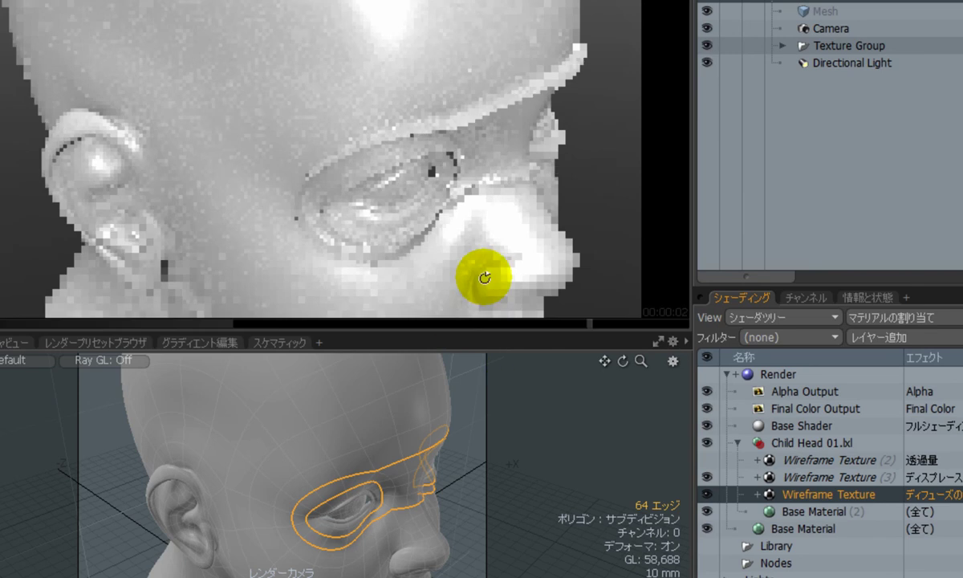
pyautogui.keyDown('alt'); pyautogui.moveTo(401, 214); pyautogui.dragTo(325, 250); pyautogui.keyUp('alt')
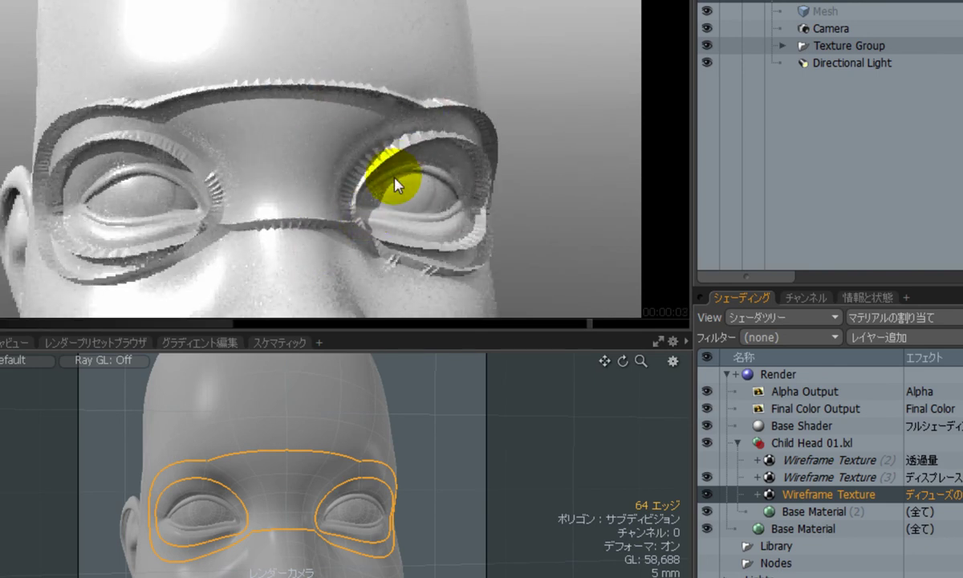